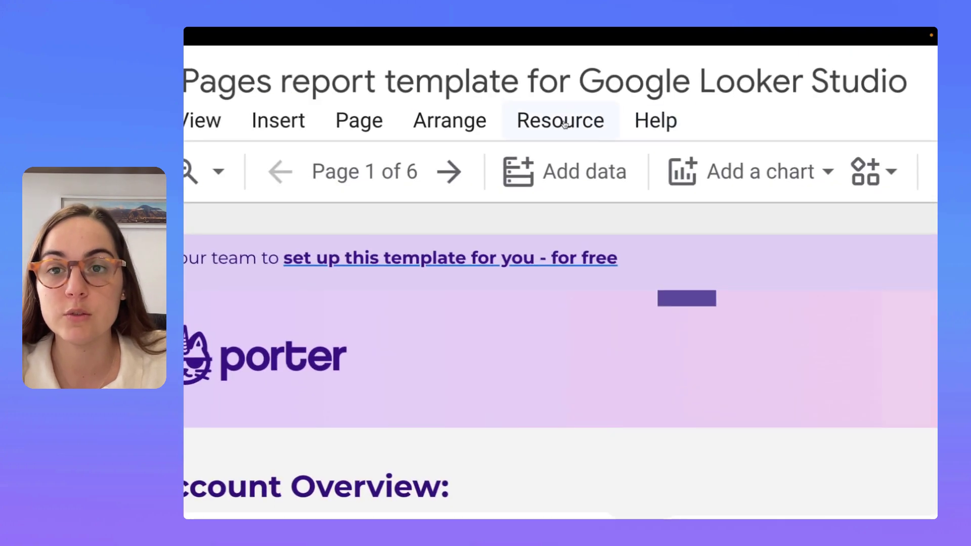
# Open Manage added data sources from the Resource menu.
pyautogui.click(381, 71)
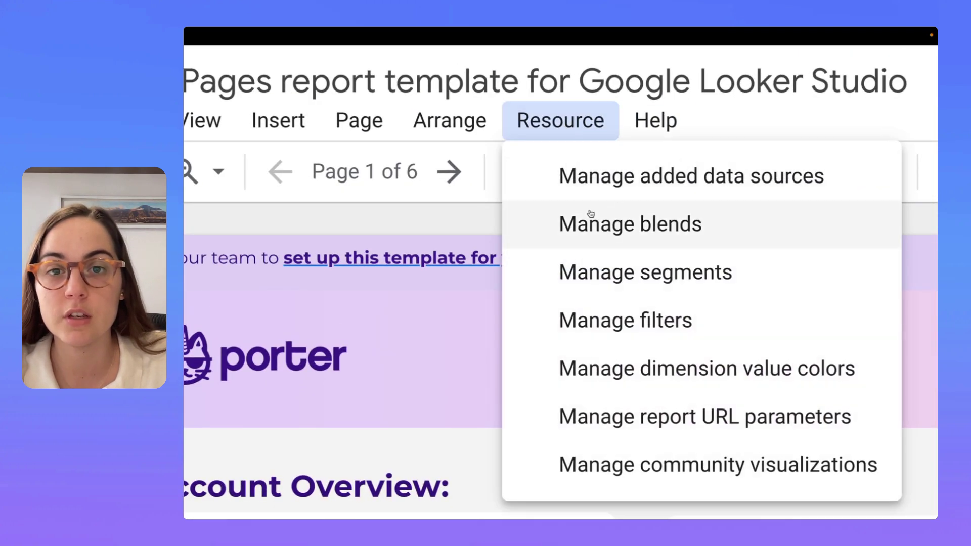
# Edit the LinkedIn Pages data source from the data sources list.
pyautogui.click(594, 182)
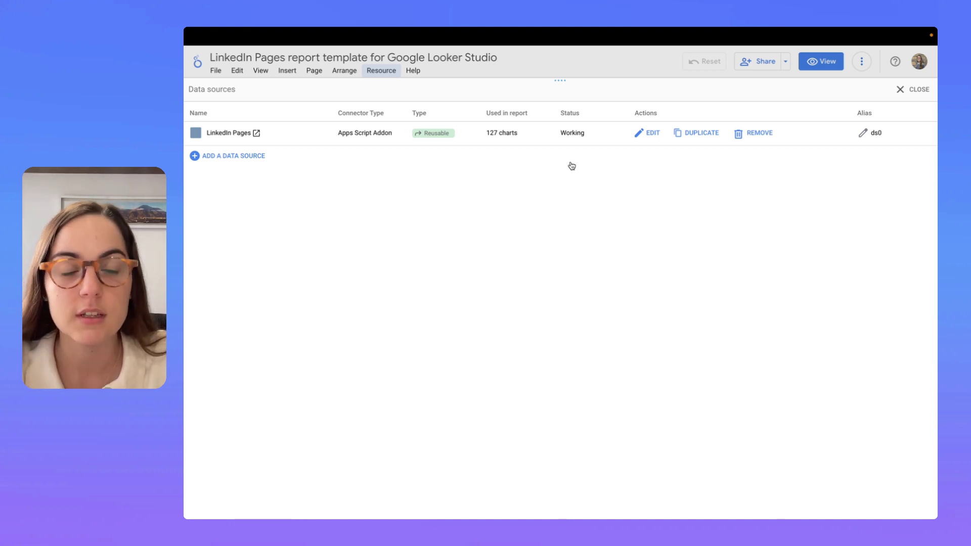
# Switch the LinkedIn Pages data source to its connection settings.
pyautogui.click(649, 134)
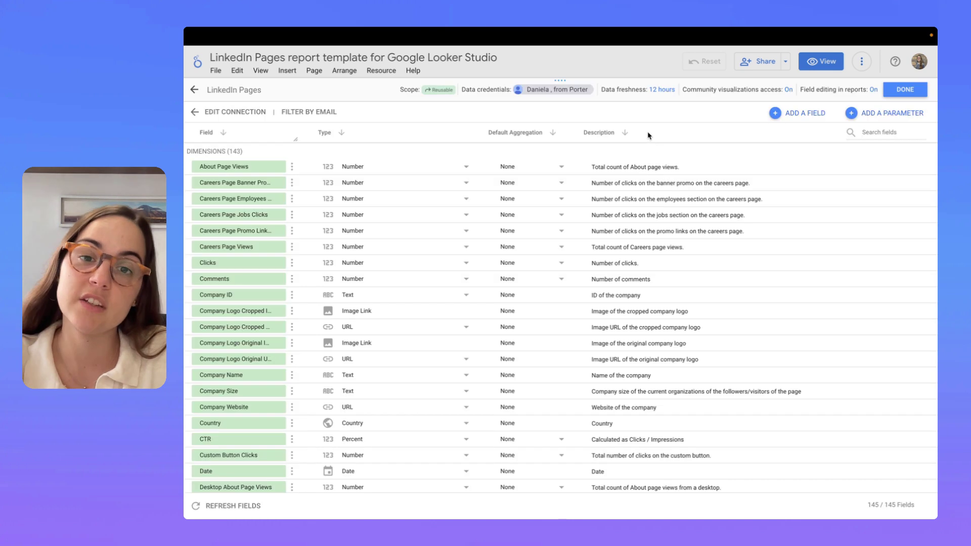
# In Select companies, tick Marketing thinking and untick Porter Metrics.
pyautogui.click(227, 115)
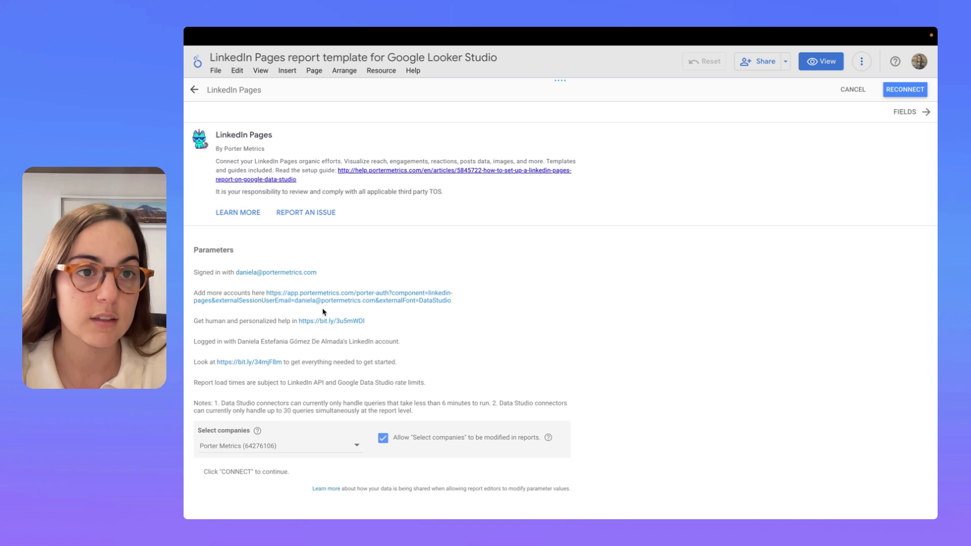
pyautogui.click(289, 444)
pyautogui.click(251, 421)
pyautogui.click(245, 445)
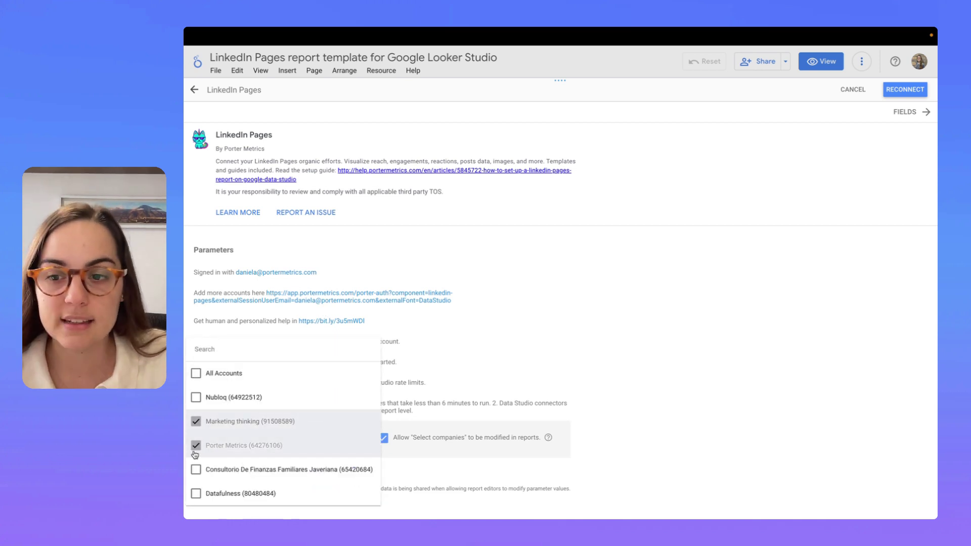
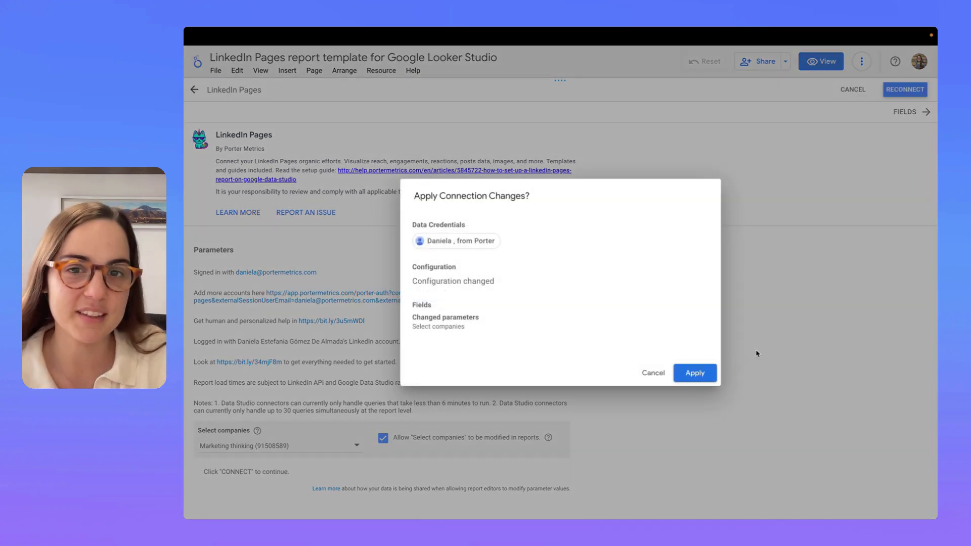
# Apply the new company selection to the LinkedIn Pages connection and load its fields.
pyautogui.click(697, 374)
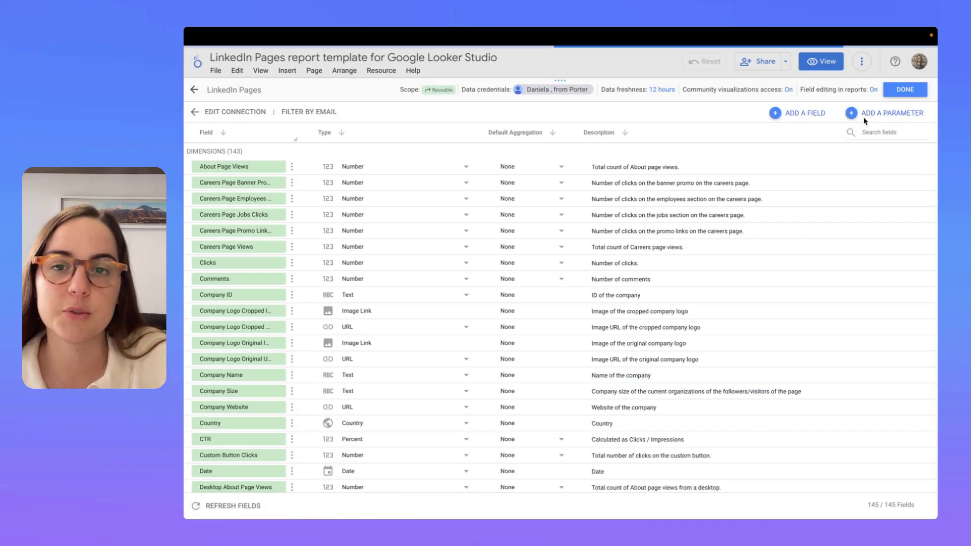
# Close the LinkedIn Pages field list and begin adding a new data source via connector search.
pyautogui.click(905, 90)
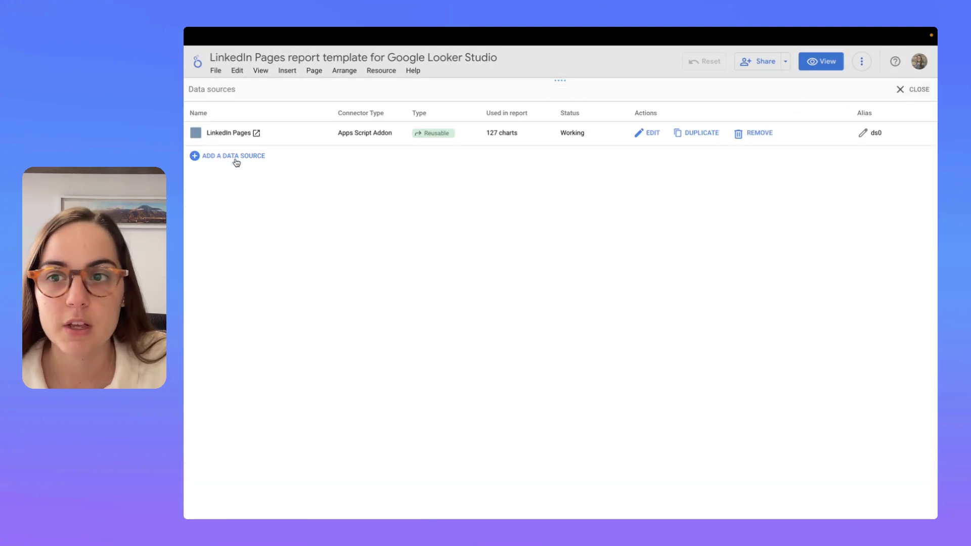
pyautogui.click(233, 156)
pyautogui.click(388, 156)
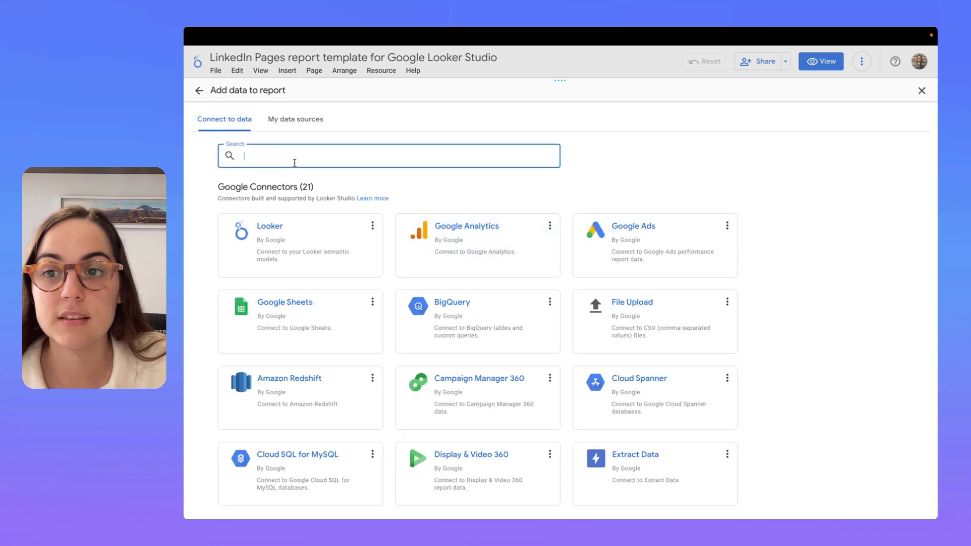
pyautogui.write('porter')
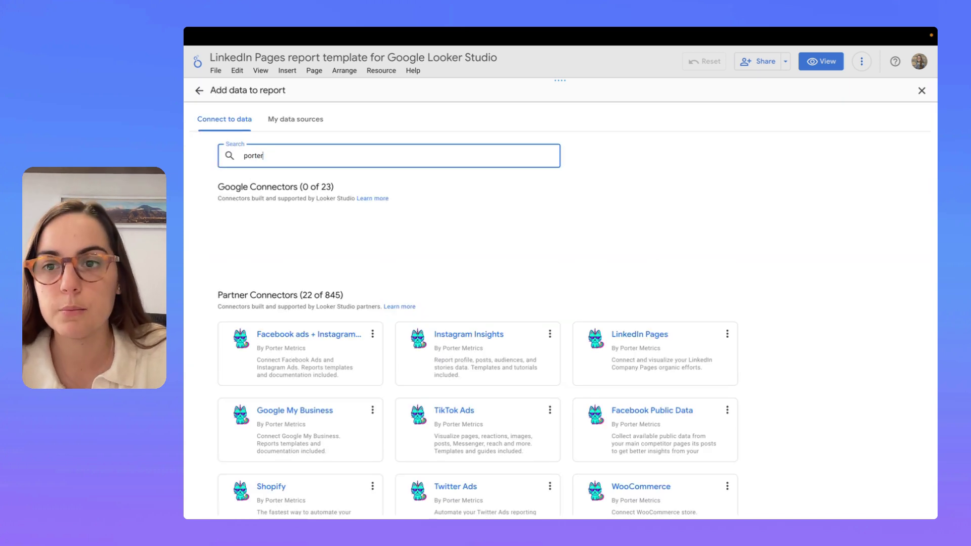
pyautogui.write(' metrics')
pyautogui.scroll(-5, 468, 297)
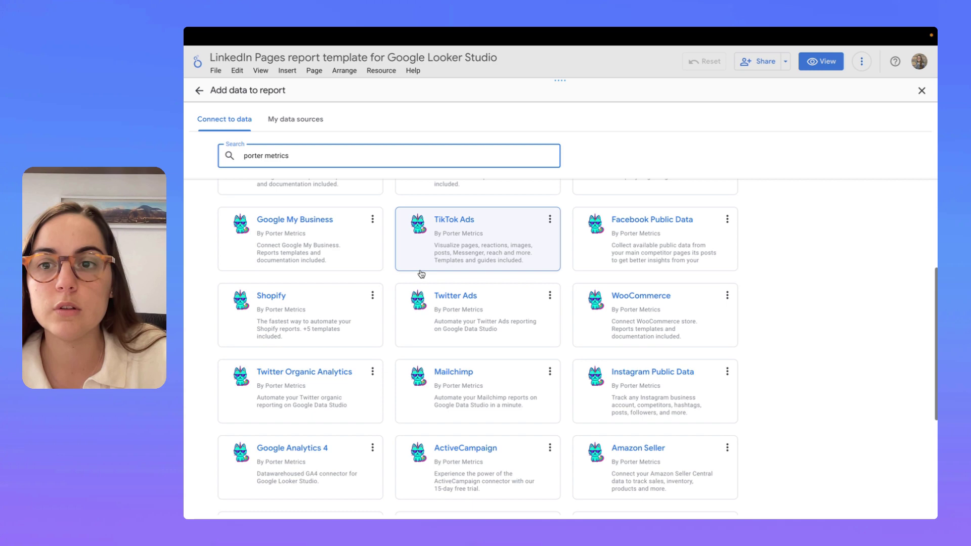
pyautogui.scroll(-3, 468, 297)
pyautogui.scroll(3, 468, 297)
pyautogui.scroll(2, 468, 296)
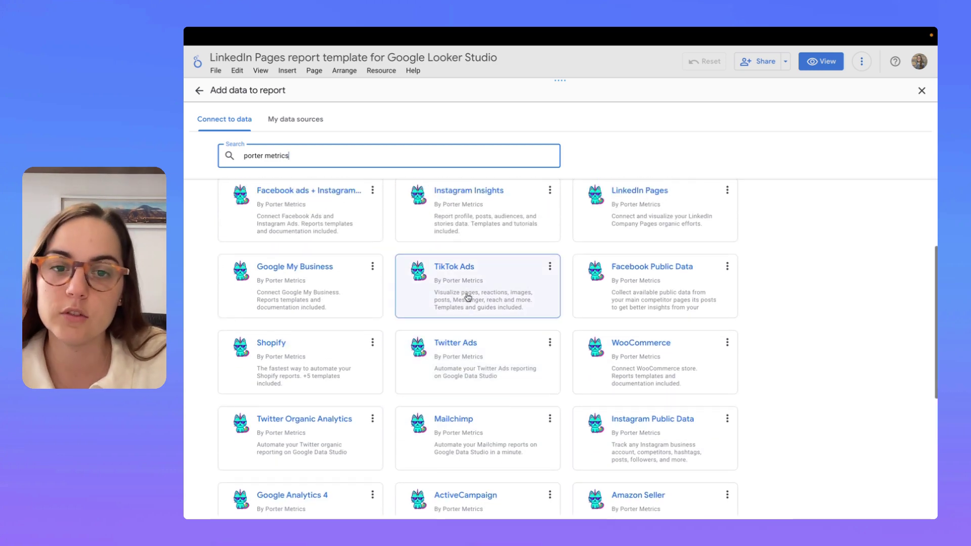
pyautogui.scroll(3, 776, 320)
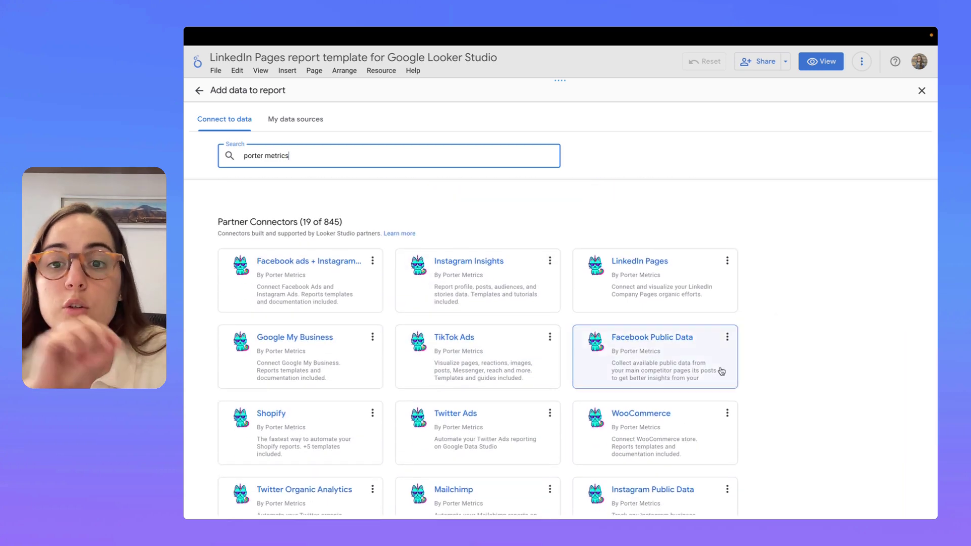
pyautogui.scroll(-4, 771, 429)
pyautogui.scroll(-1, 772, 429)
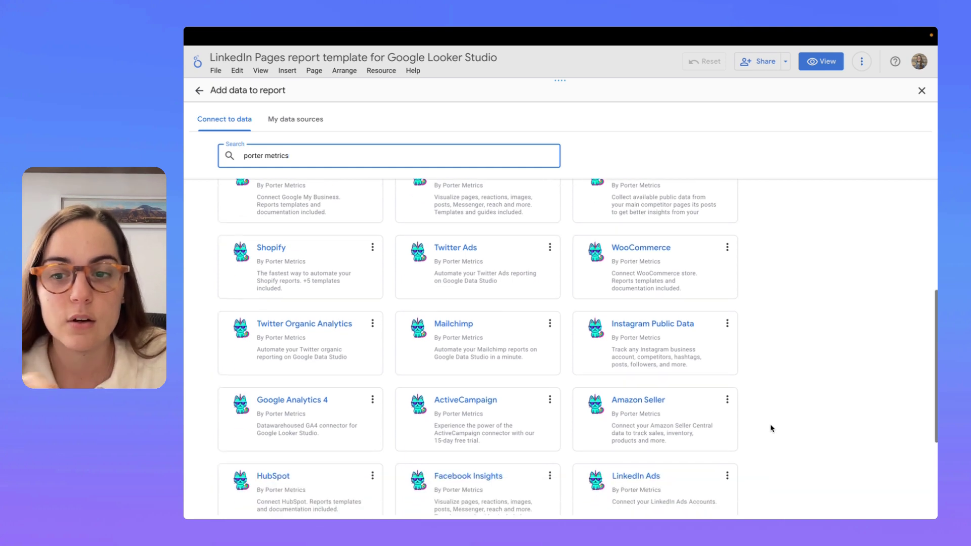
# Add the Porter Metrics GA4 connector with property 'Porter - GA4 - portermetrics.com' to the report.
pyautogui.click(308, 431)
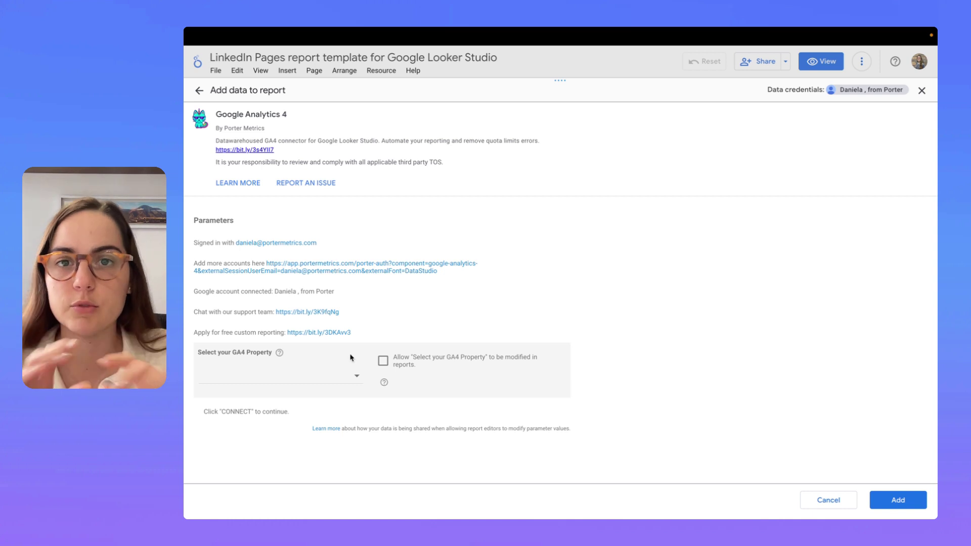
pyautogui.click(334, 374)
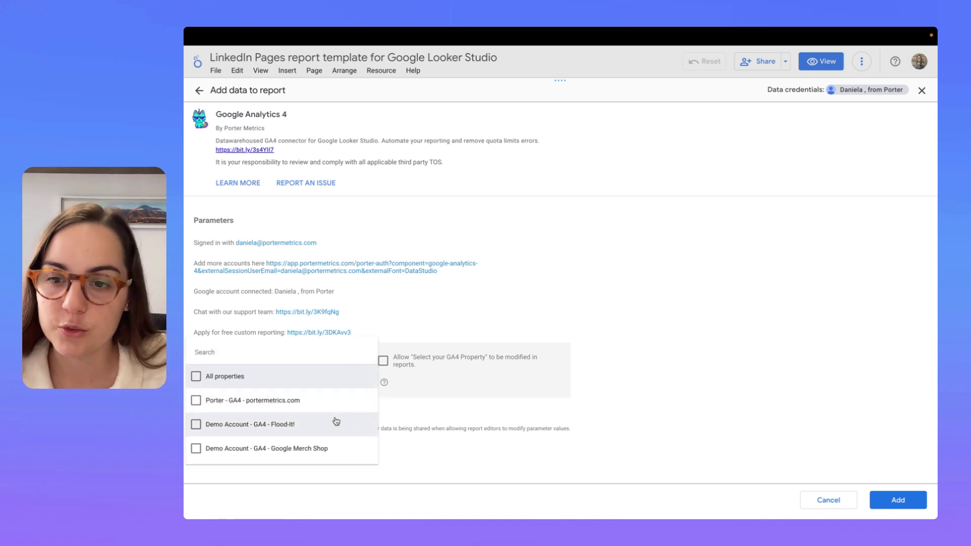
pyautogui.click(196, 400)
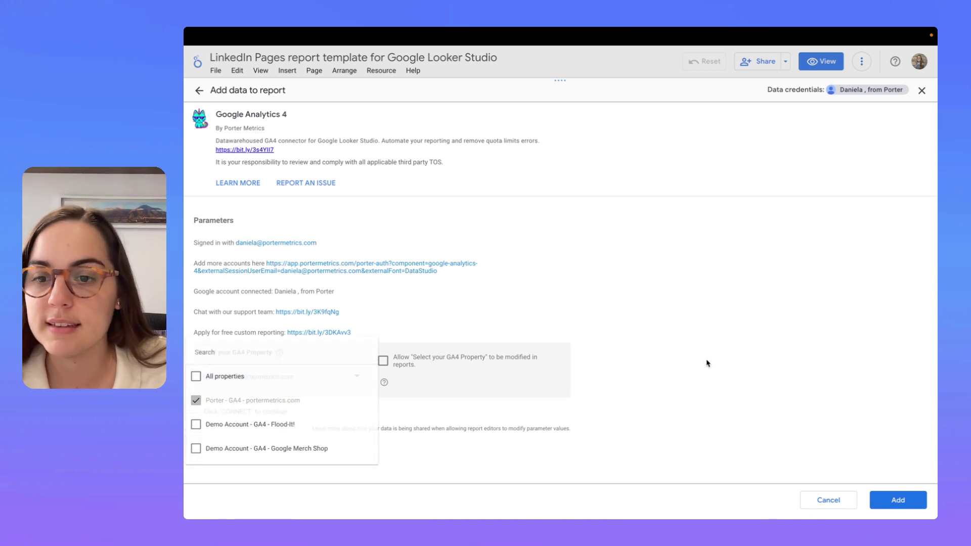
pyautogui.click(899, 500)
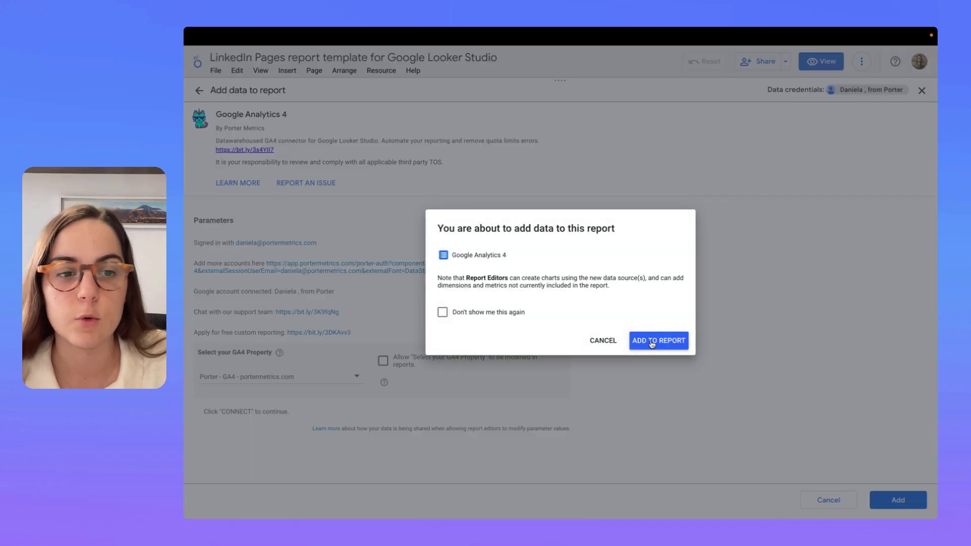
pyautogui.click(660, 341)
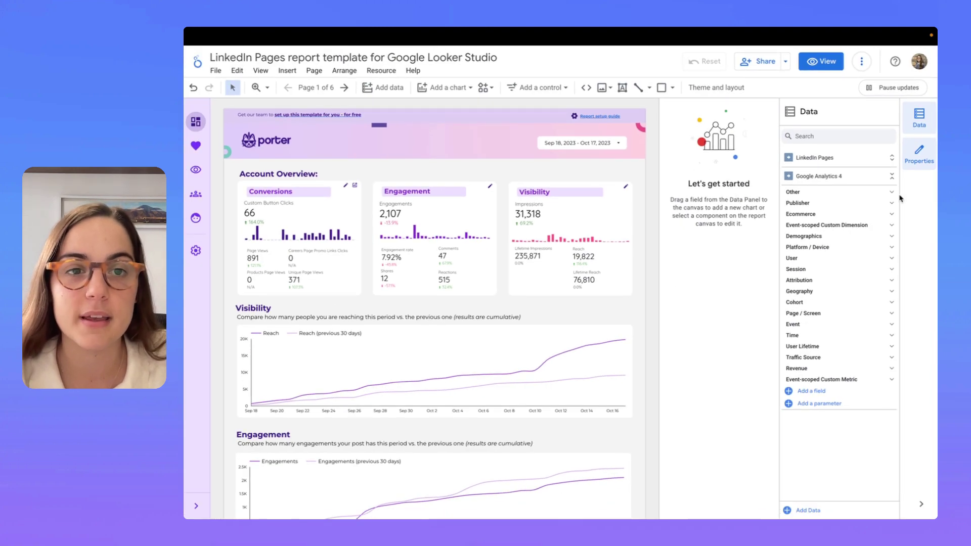
# Collapse the Google Analytics 4 fields, then expand and collapse the LinkedIn Pages fields.
pyautogui.click(920, 121)
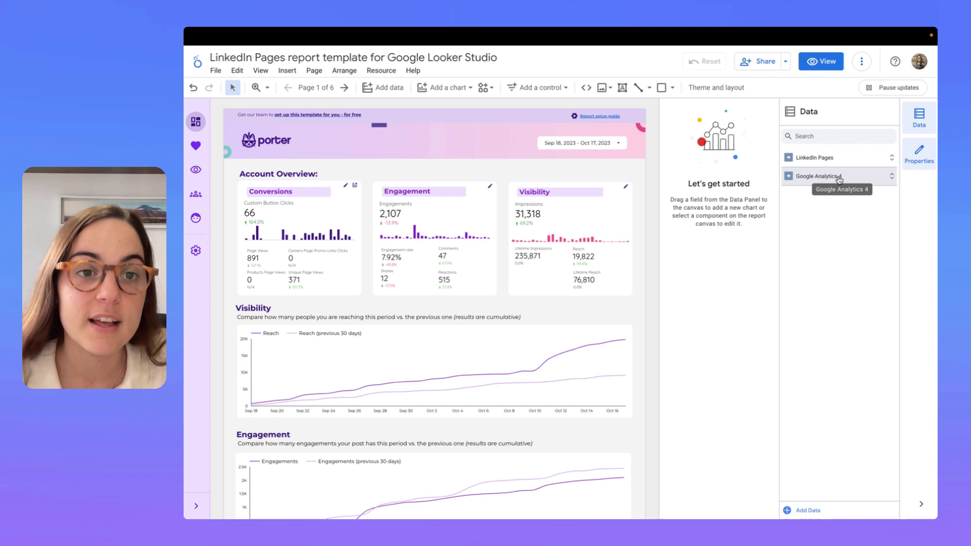
pyautogui.click(814, 156)
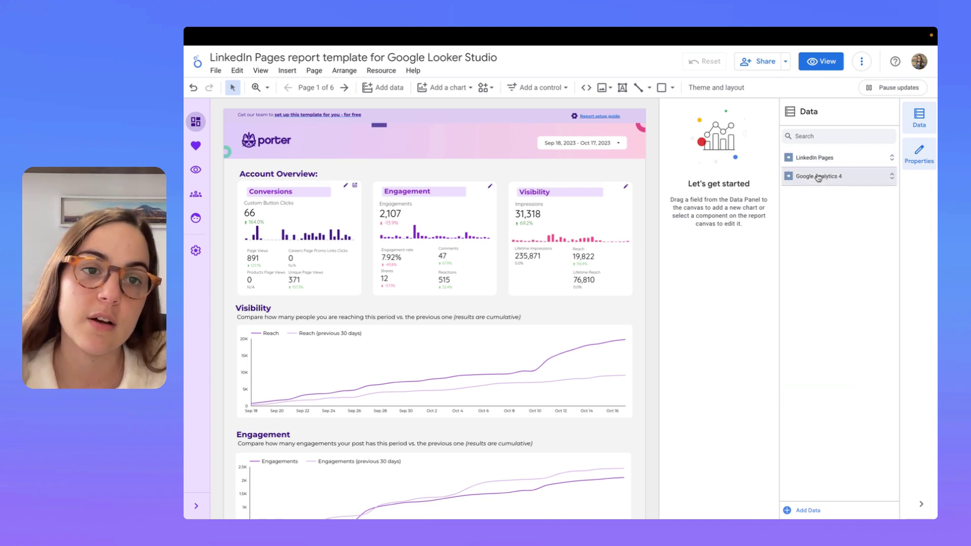
pyautogui.click(819, 176)
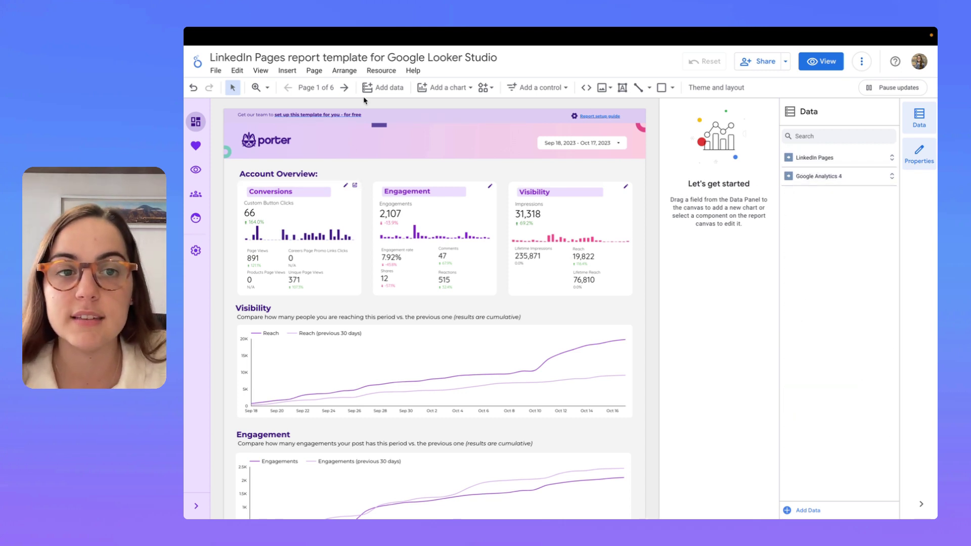
# From the Report Pages list, insert a blank Untitled Page following Post Engagement.
pyautogui.click(316, 88)
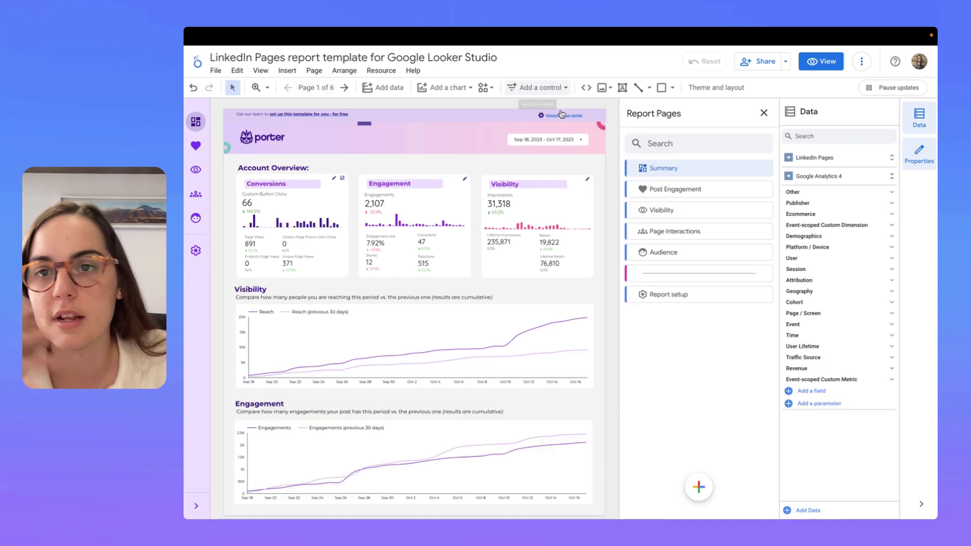
pyautogui.click(668, 188)
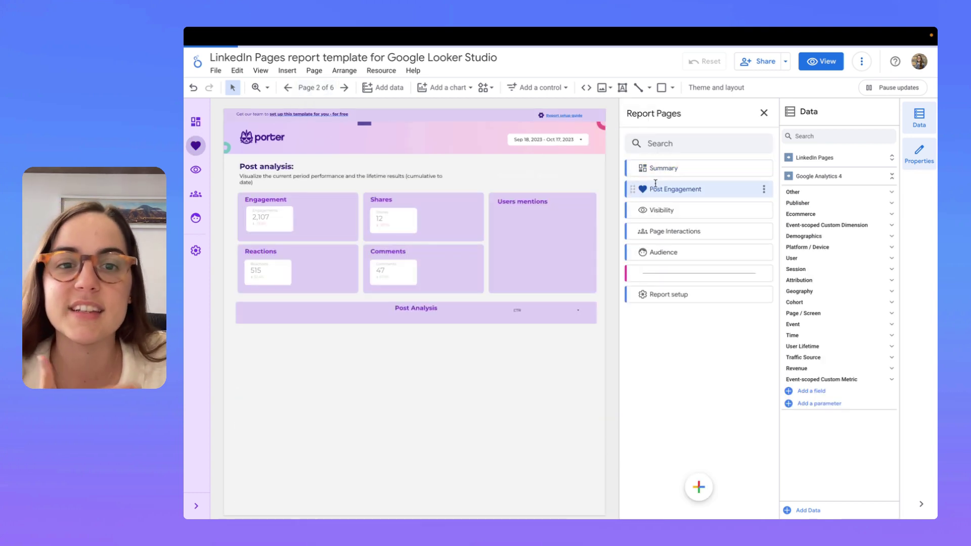
pyautogui.scroll(-1, 569, 324)
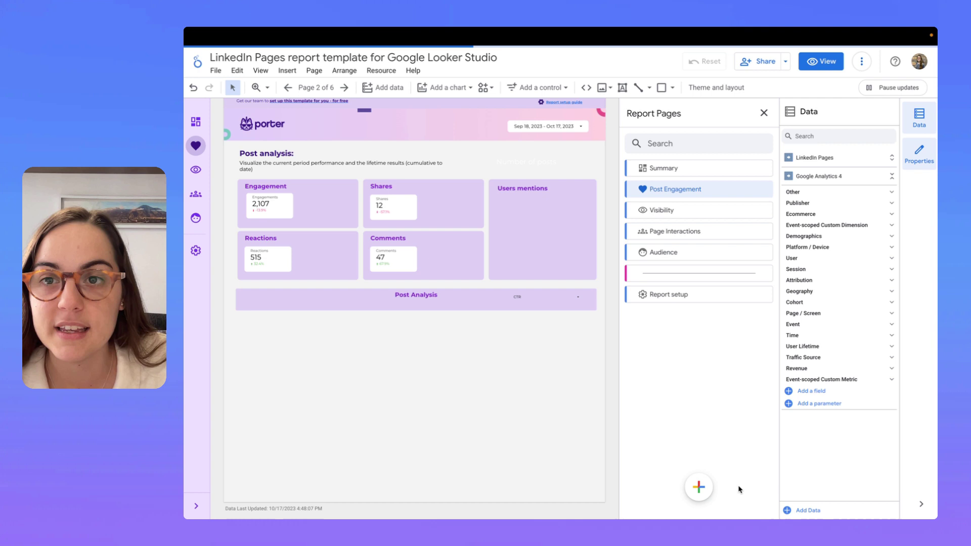
pyautogui.click(699, 487)
pyautogui.click(703, 489)
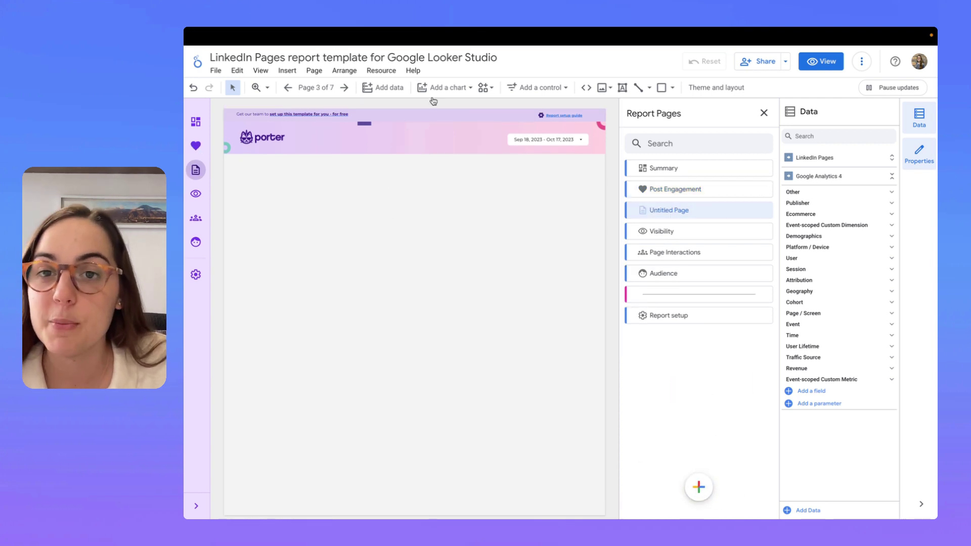
# Place a Google Analytics 4 table low on the new page and stretch it across the page width.
pyautogui.click(447, 87)
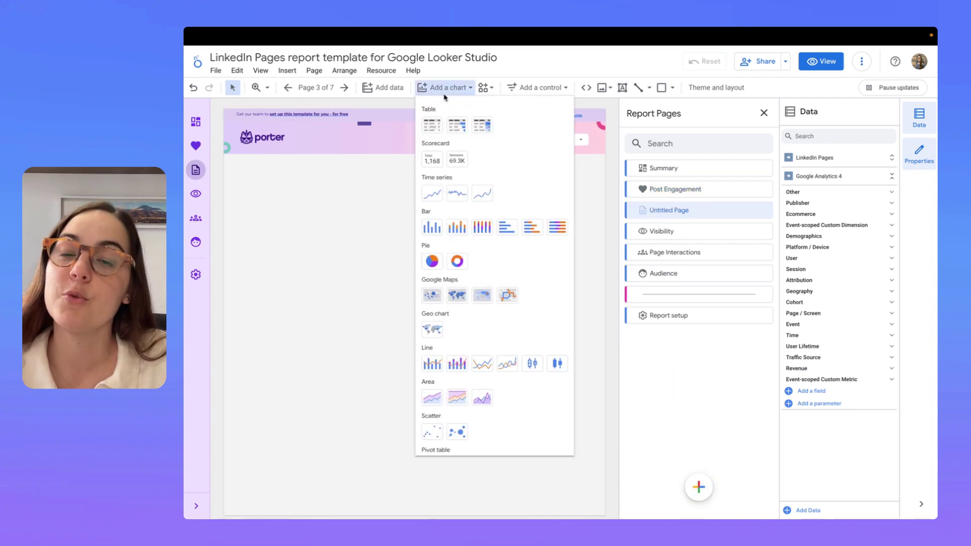
pyautogui.click(431, 127)
pyautogui.click(306, 431)
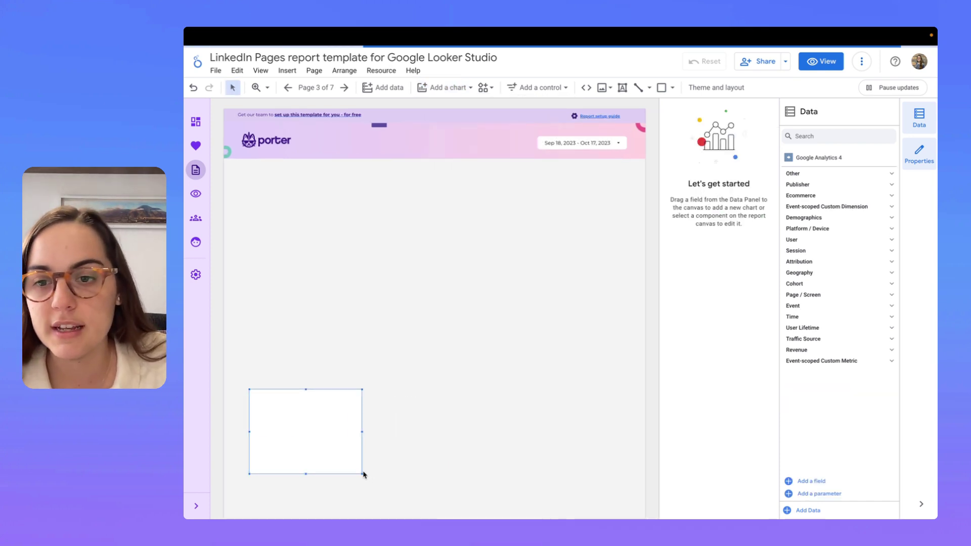
pyautogui.moveTo(362, 474); pyautogui.dragTo(616, 516)
pyautogui.moveTo(599, 424); pyautogui.dragTo(599, 407)
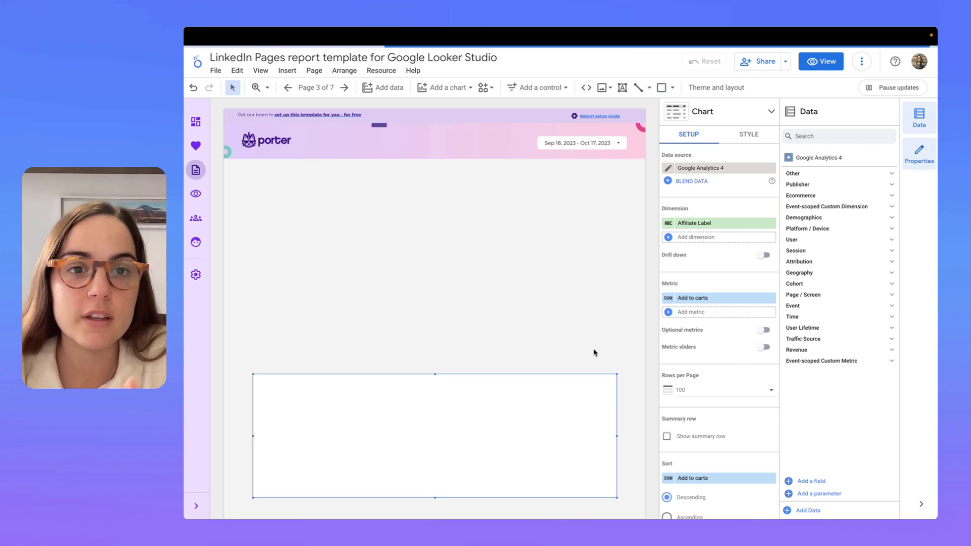
# Set the table's dimension to Page title and its metric to Total users.
pyautogui.click(706, 223)
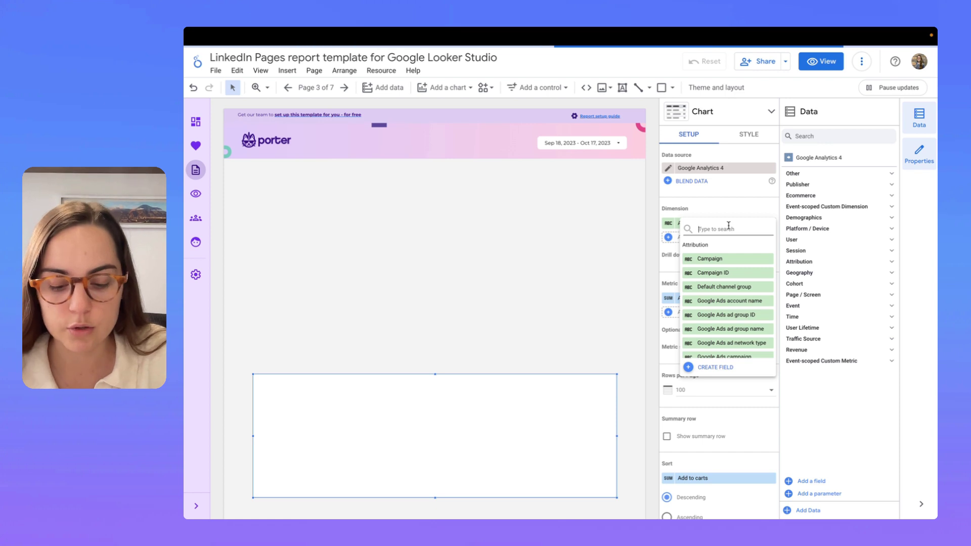
pyautogui.write('page t')
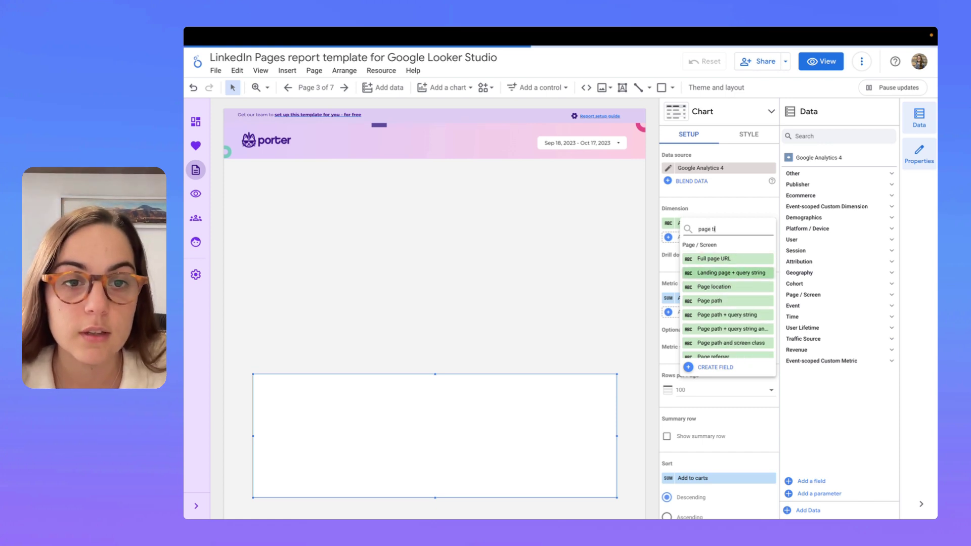
pyautogui.write('itl')
pyautogui.click(713, 258)
pyautogui.click(709, 299)
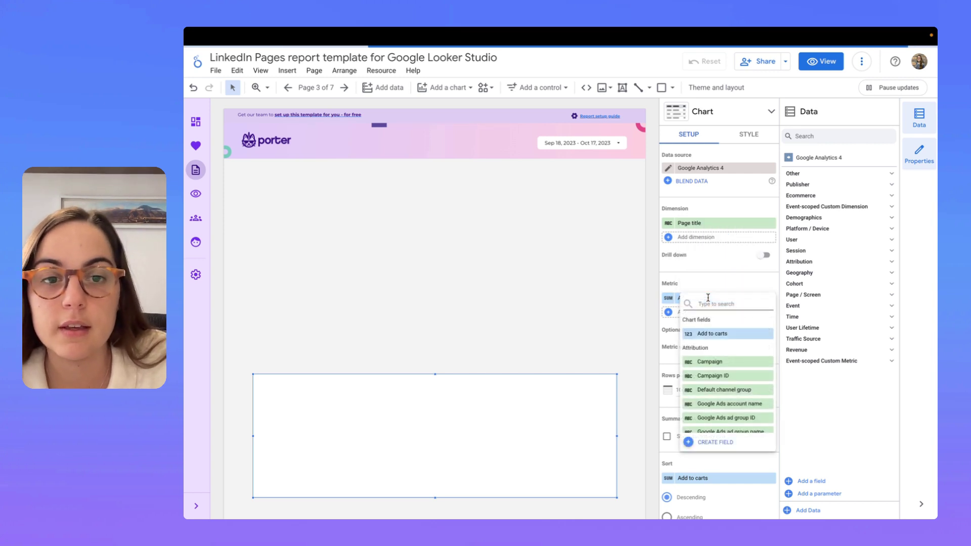
pyautogui.write('users')
pyautogui.scroll(-3, 728, 380)
pyautogui.click(730, 414)
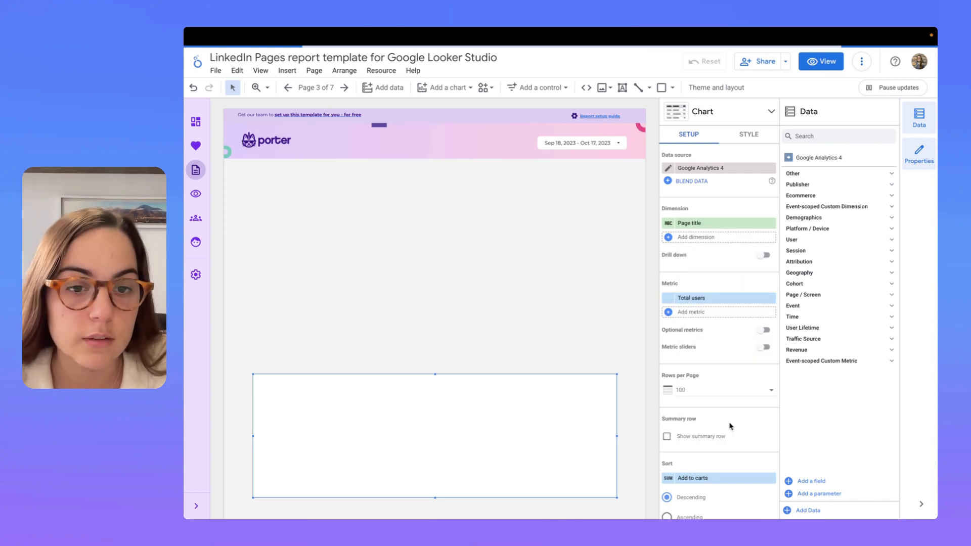
pyautogui.click(501, 280)
pyautogui.scroll(-2, 383, 293)
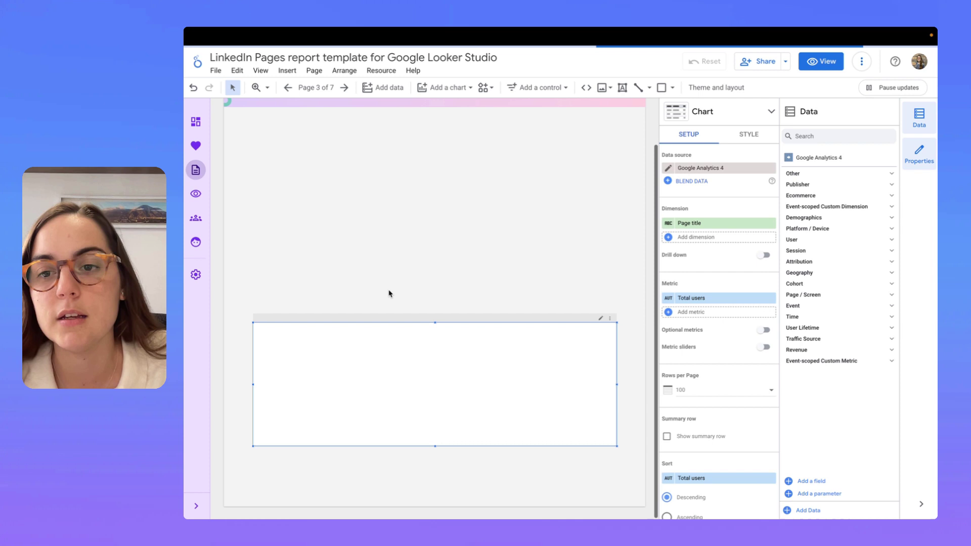
pyautogui.scroll(2, 387, 293)
pyautogui.scroll(-2, 395, 300)
pyautogui.scroll(1, 418, 349)
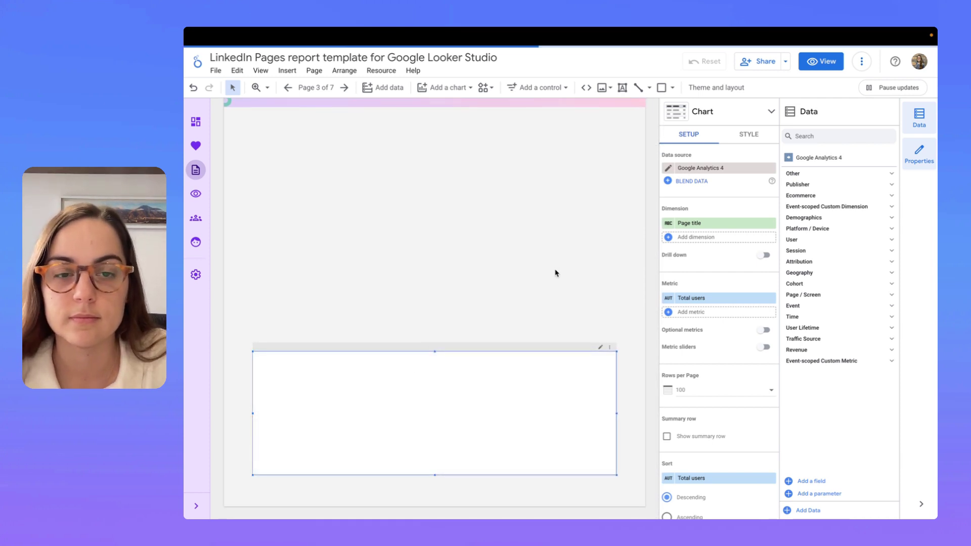
pyautogui.scroll(1, 556, 274)
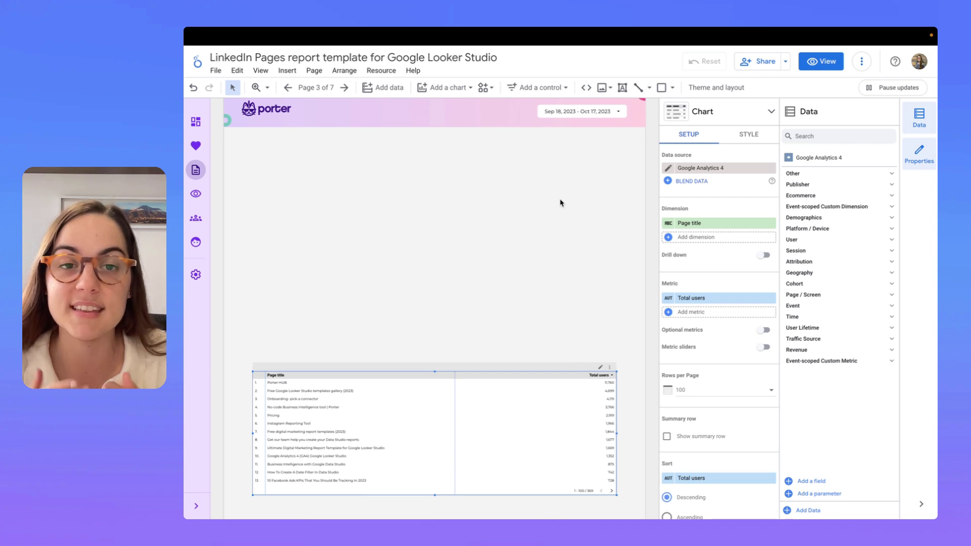